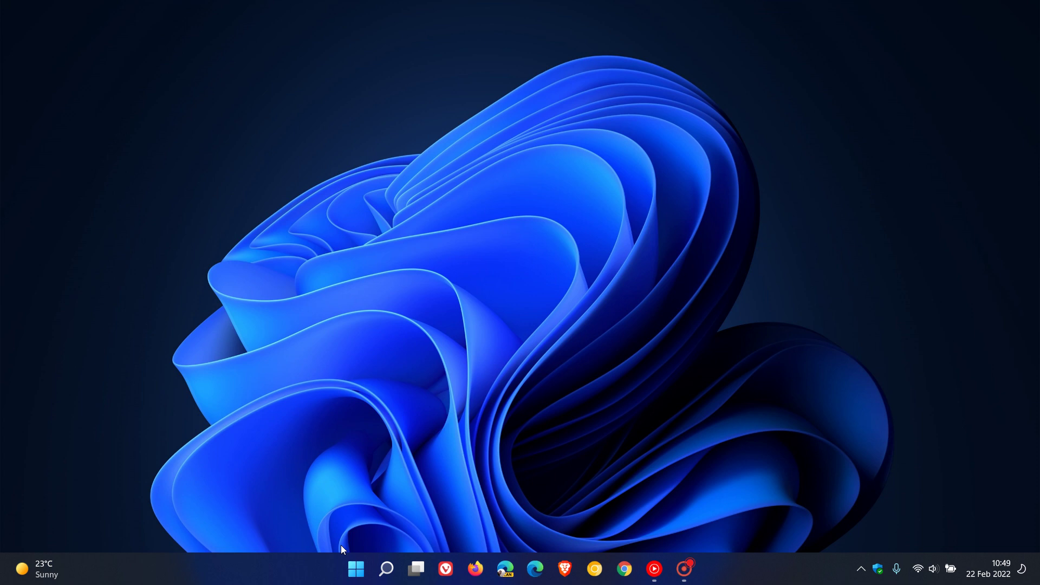
- Open Settings at Personalisation › Themes and scroll down to the Microsoft Store themes offer
{"action": "left_click", "coordinate": [356, 569]}
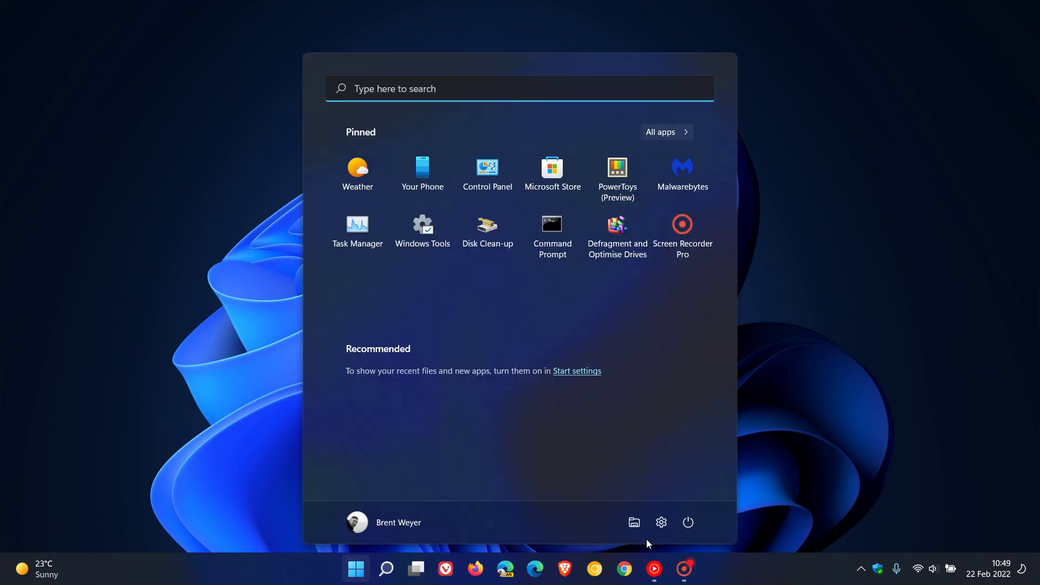
{"action": "left_click", "coordinate": [661, 522]}
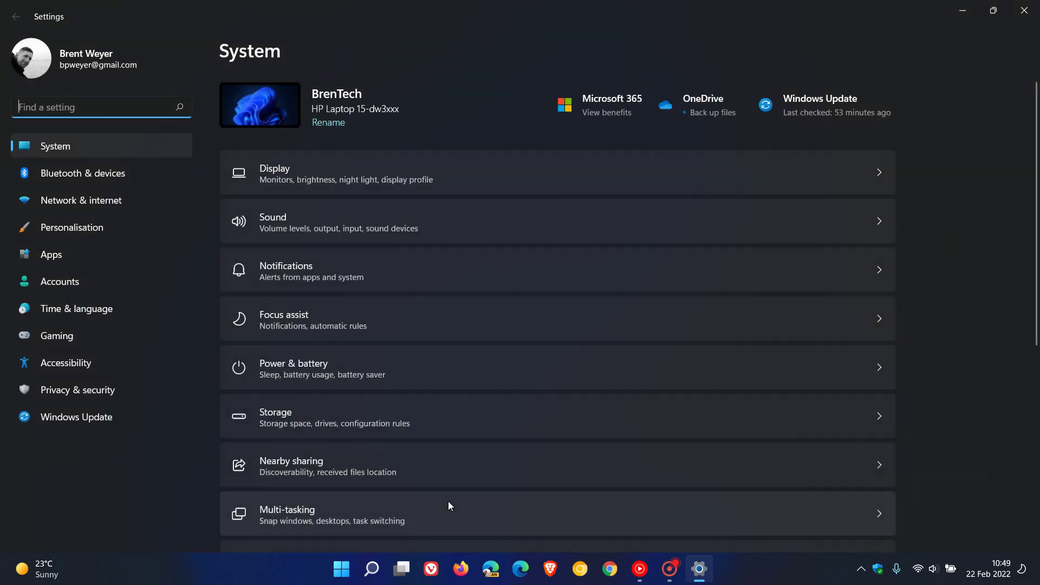
{"action": "left_click", "coordinate": [96, 230]}
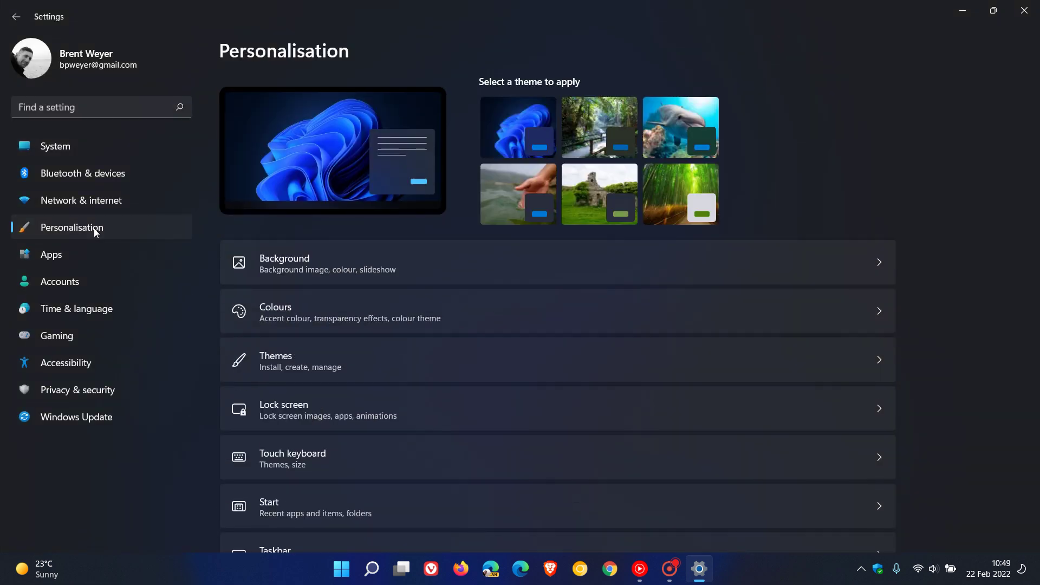
{"action": "left_click", "coordinate": [519, 368]}
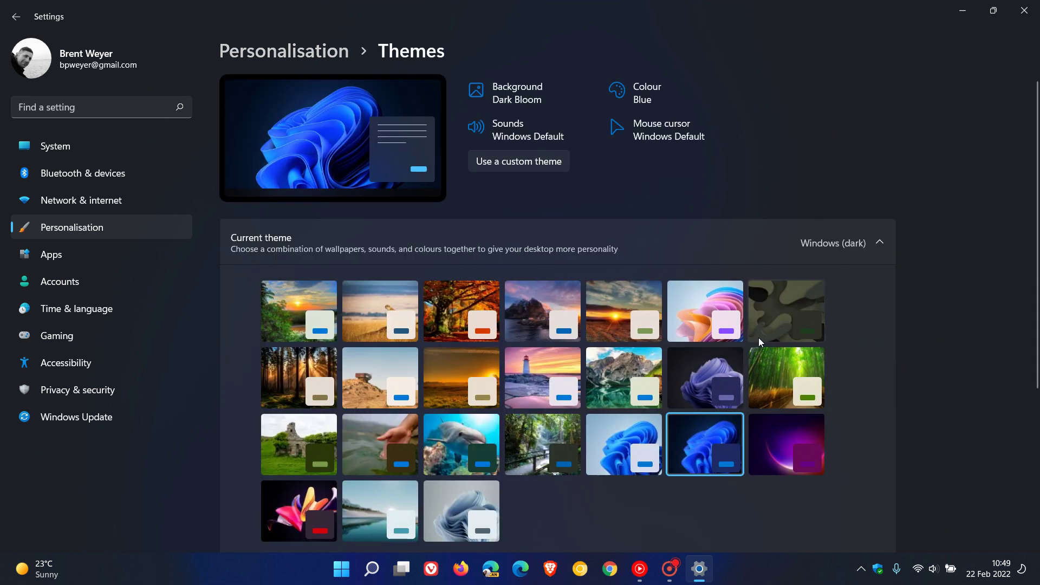
{"action": "scroll", "coordinate": [758, 338], "scroll_direction": "down", "scroll_amount": 5}
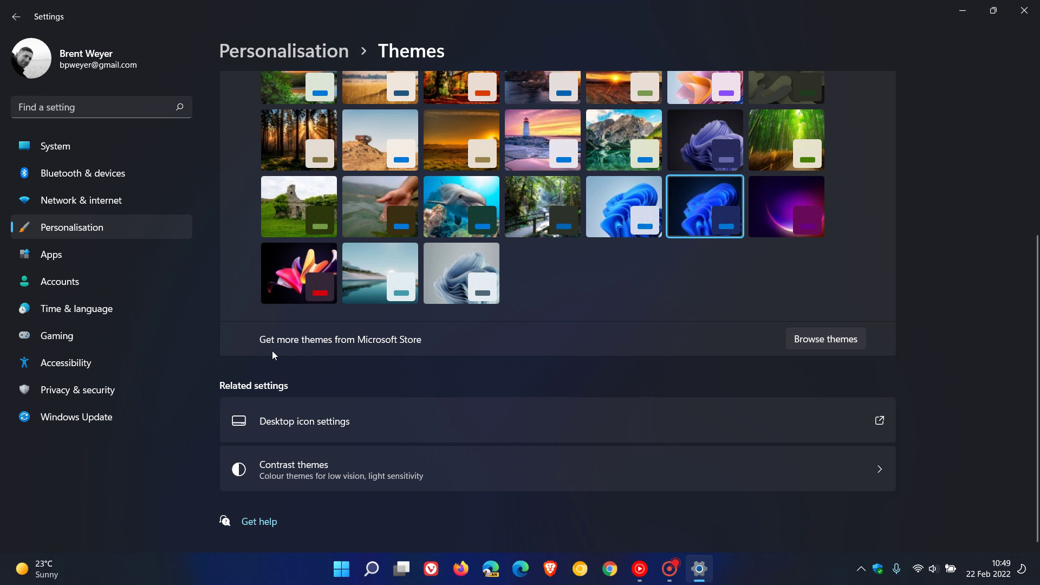
- Browse themes in Microsoft Store and open the Wooden Walkways PREMIUM theme page
{"action": "left_click", "coordinate": [819, 347]}
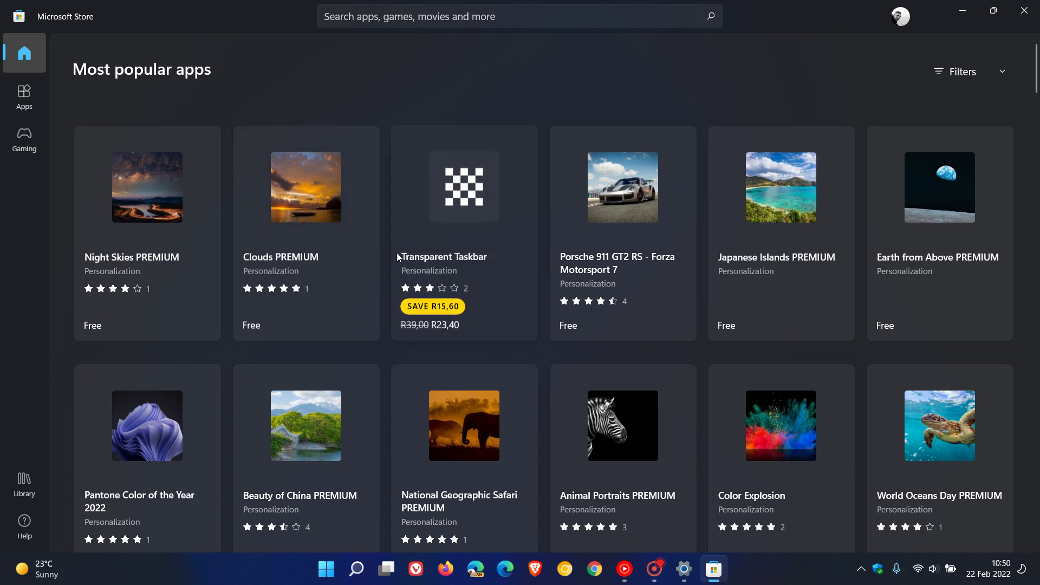
{"action": "scroll", "coordinate": [630, 278], "scroll_direction": "down", "scroll_amount": 3}
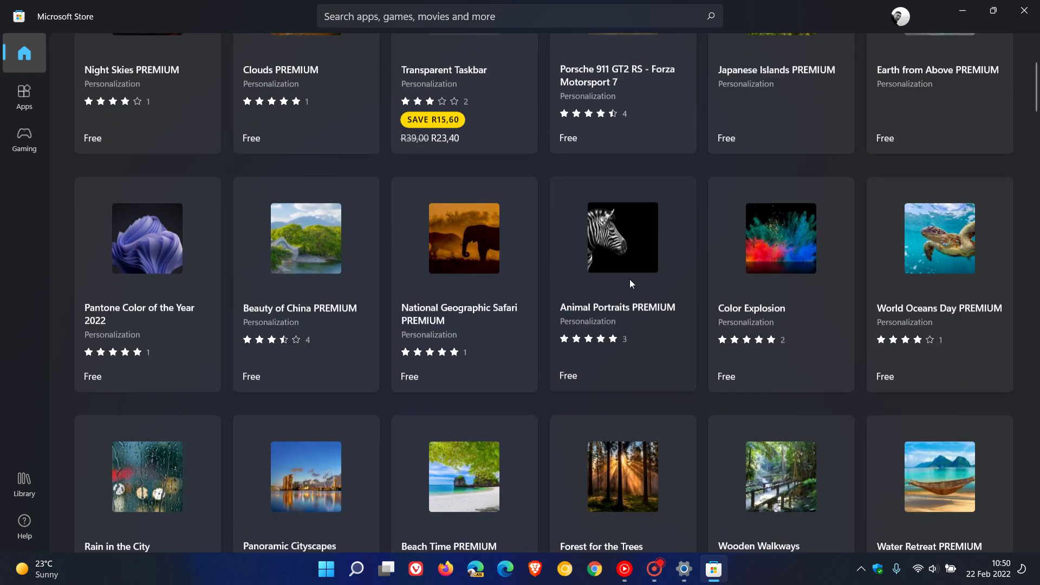
{"action": "scroll", "coordinate": [629, 278], "scroll_direction": "down", "scroll_amount": 1}
{"action": "scroll", "coordinate": [630, 278], "scroll_direction": "down", "scroll_amount": 2}
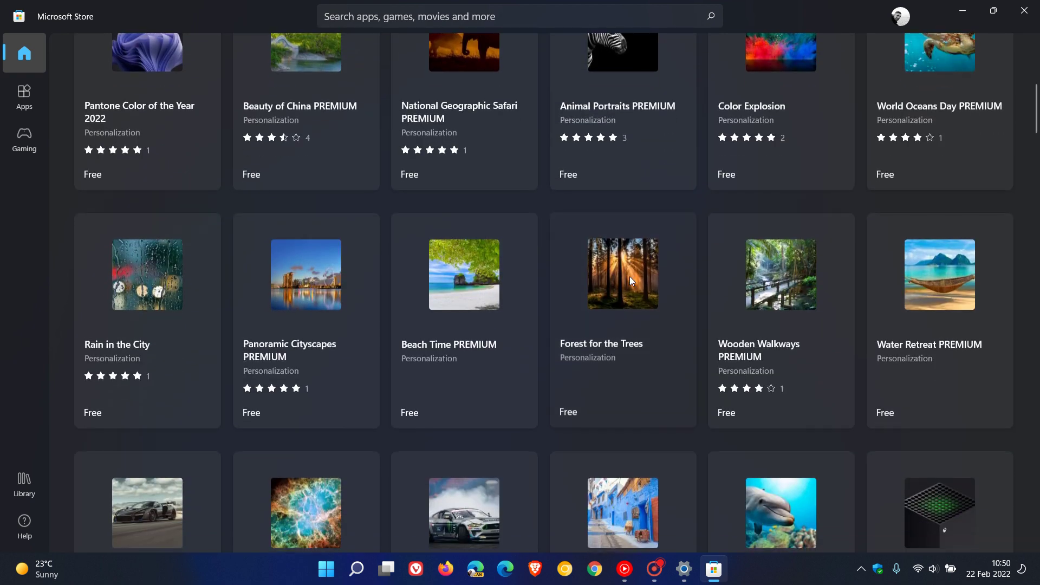
{"action": "left_click", "coordinate": [763, 281]}
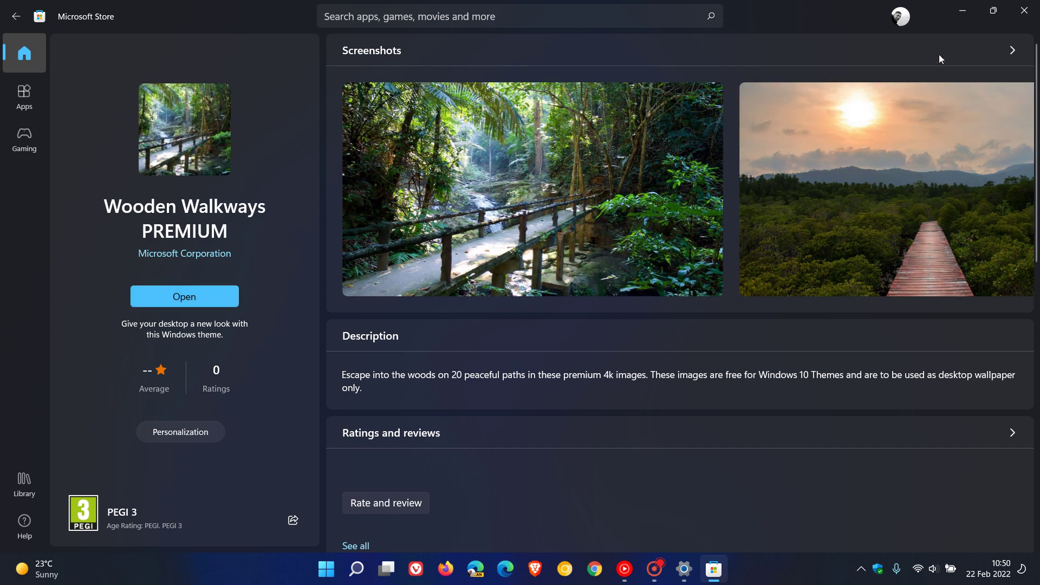
- Close Microsoft Store and apply the Wooden Walkways PREMIUM theme from the Themes gallery
{"action": "left_click", "coordinate": [1024, 11]}
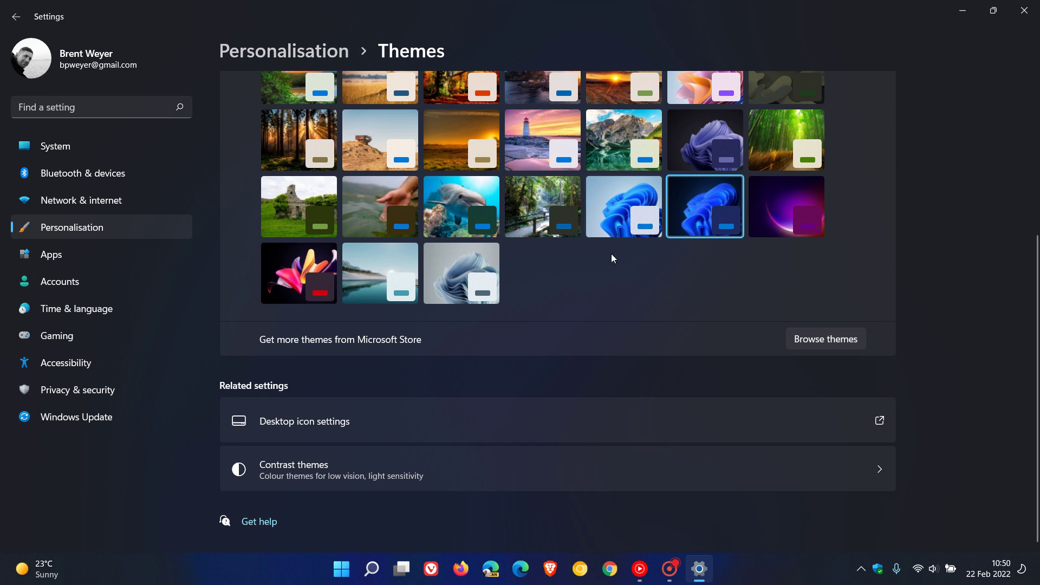
{"action": "scroll", "coordinate": [648, 330], "scroll_direction": "up", "scroll_amount": 1}
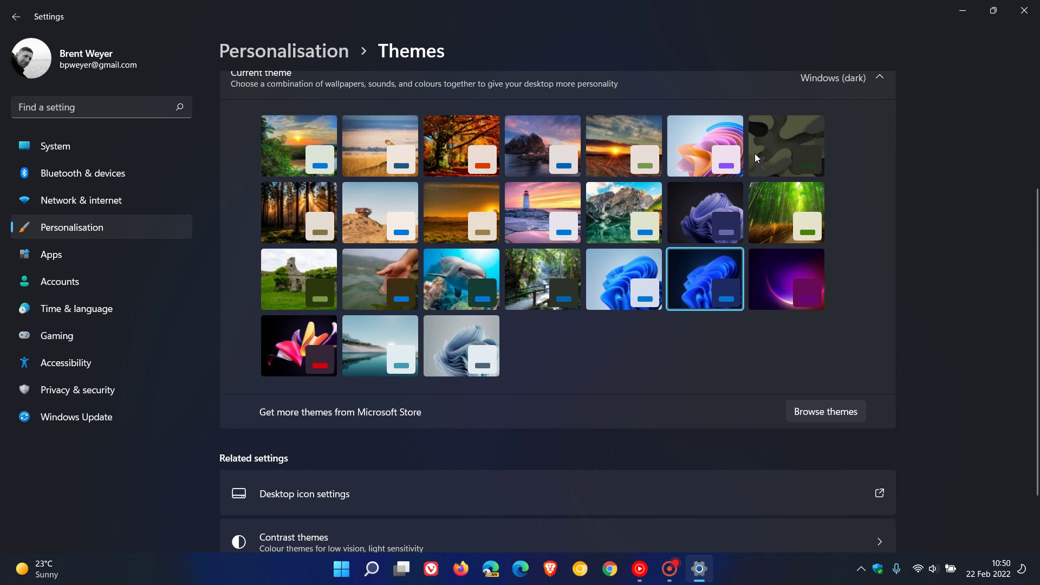
{"action": "left_click", "coordinate": [534, 274]}
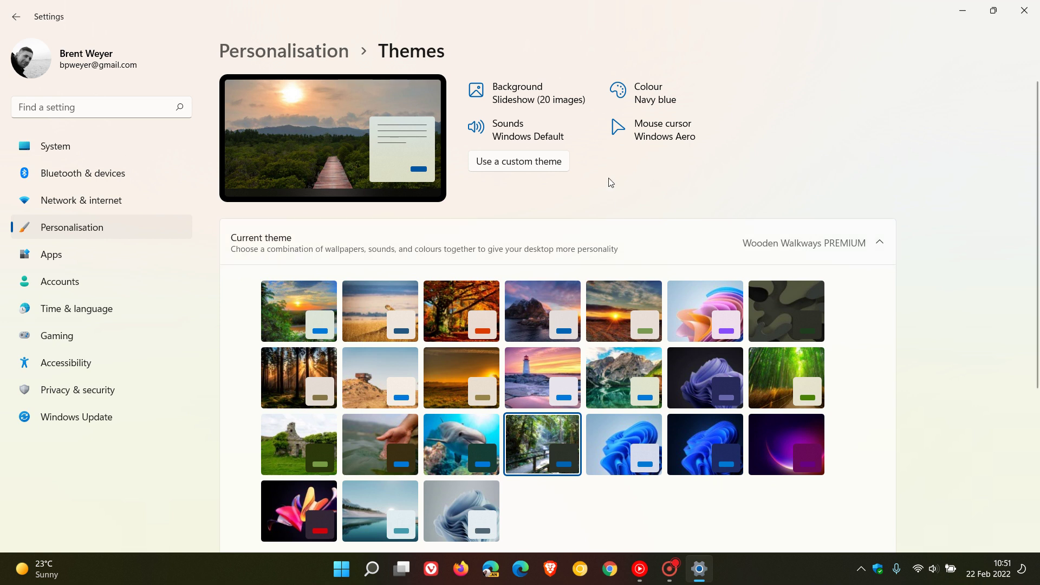
- Switch the theme's Sound Scheme to No Sounds, apply it and confirm
{"action": "left_click", "coordinate": [544, 136]}
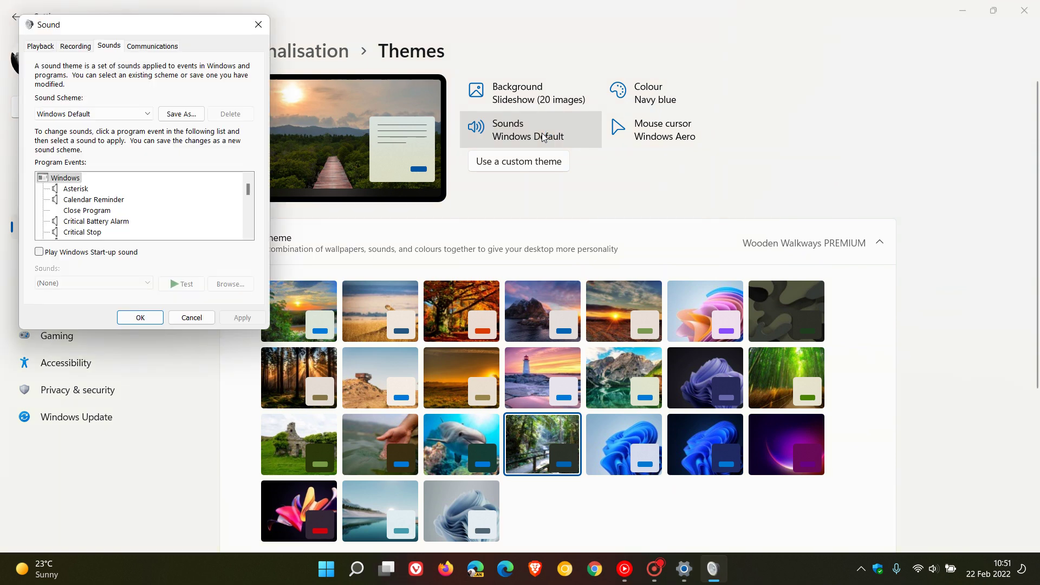
{"action": "left_click", "coordinate": [120, 115]}
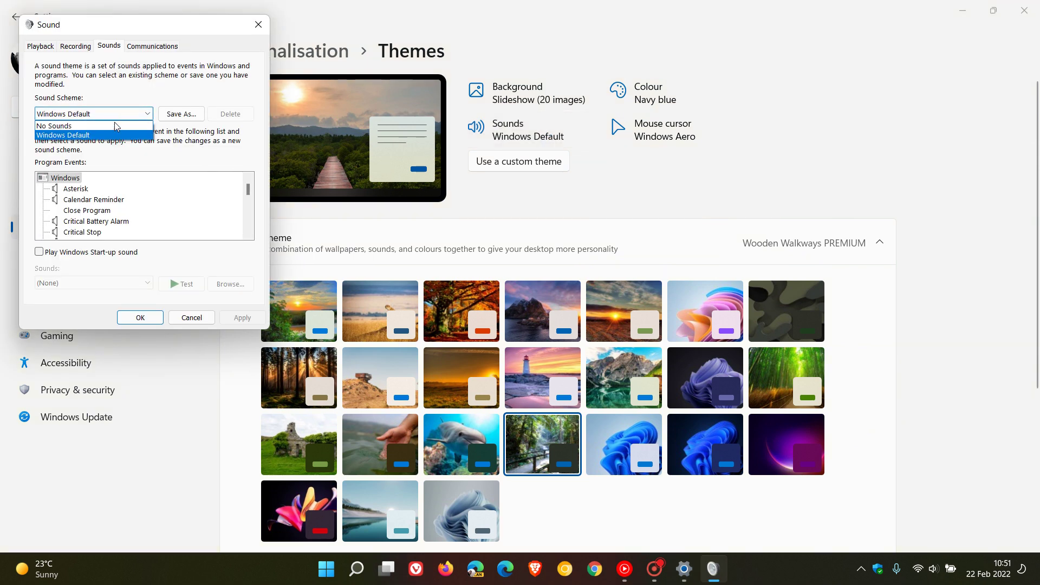
{"action": "left_click", "coordinate": [116, 129]}
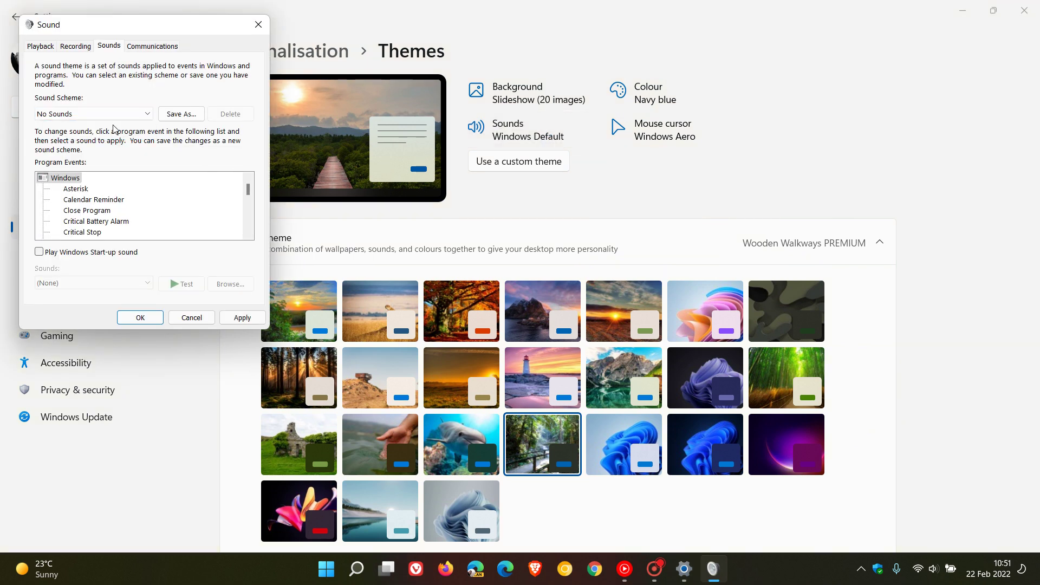
{"action": "left_click", "coordinate": [238, 318]}
{"action": "left_click", "coordinate": [144, 319]}
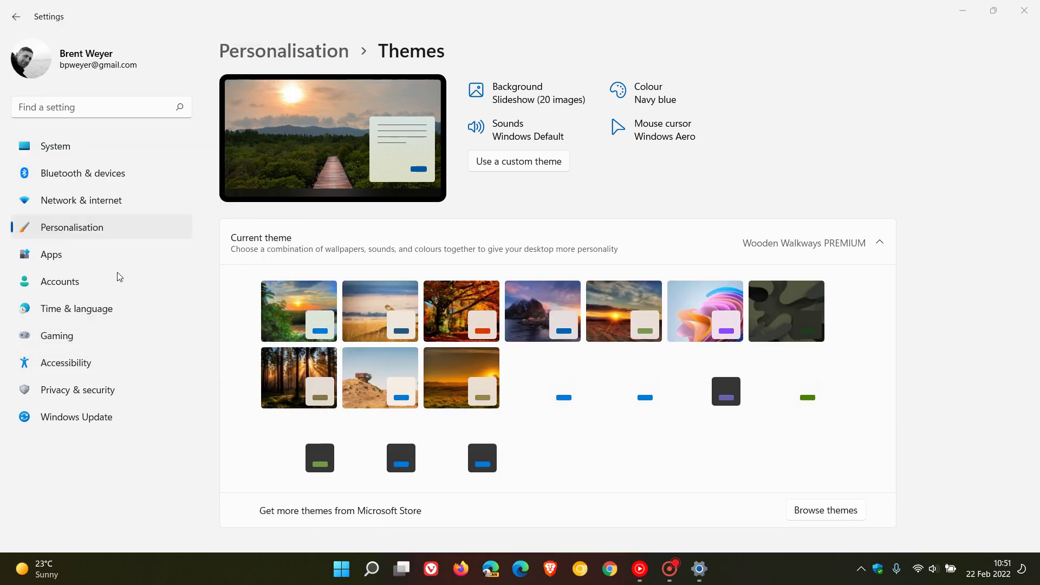
- Set the Background slideshow's 'Change picture every' interval to 30 minutes
{"action": "left_click", "coordinate": [100, 227]}
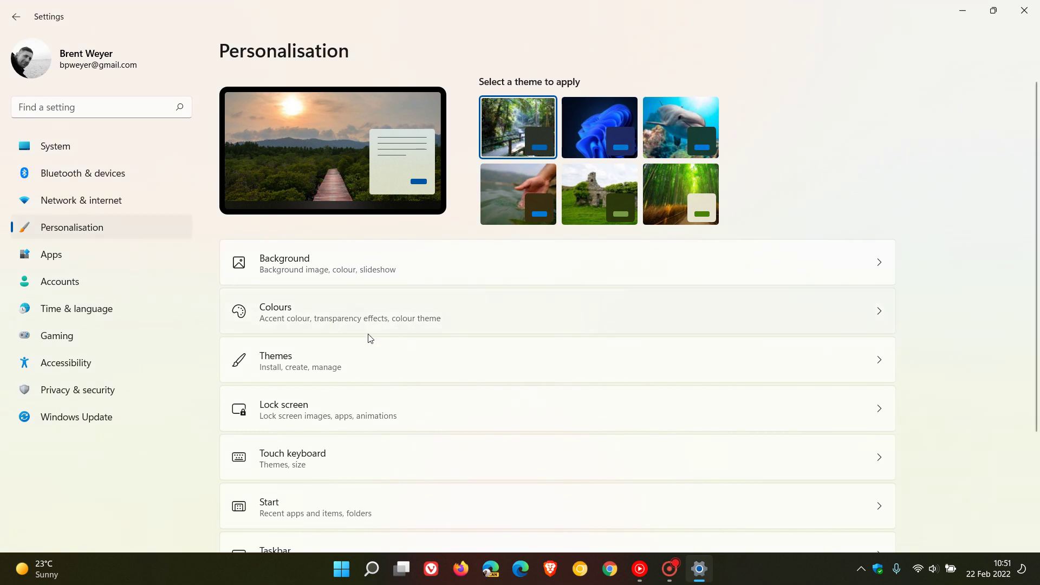
{"action": "left_click", "coordinate": [545, 270]}
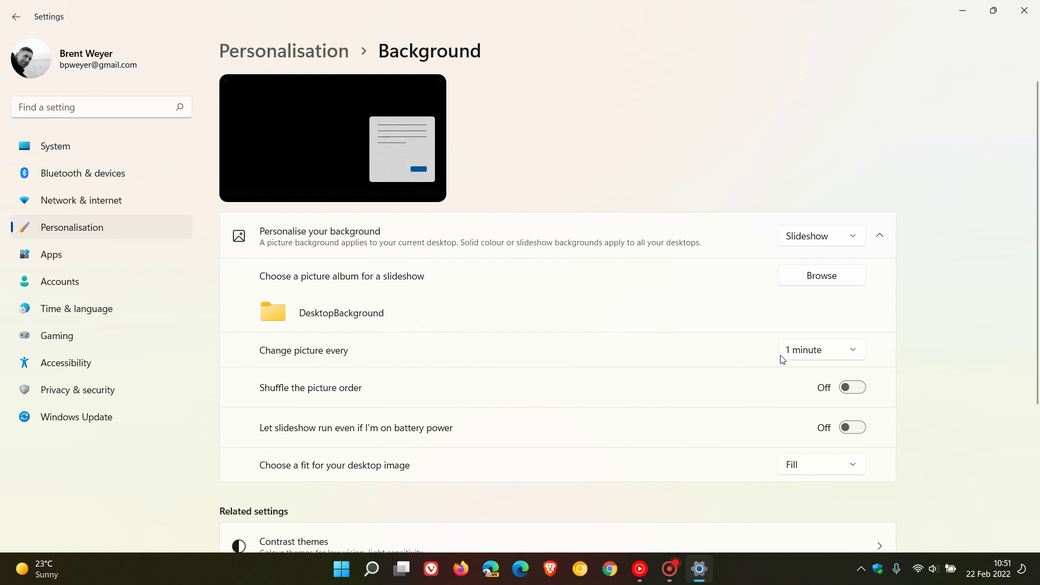
{"action": "left_click", "coordinate": [795, 355]}
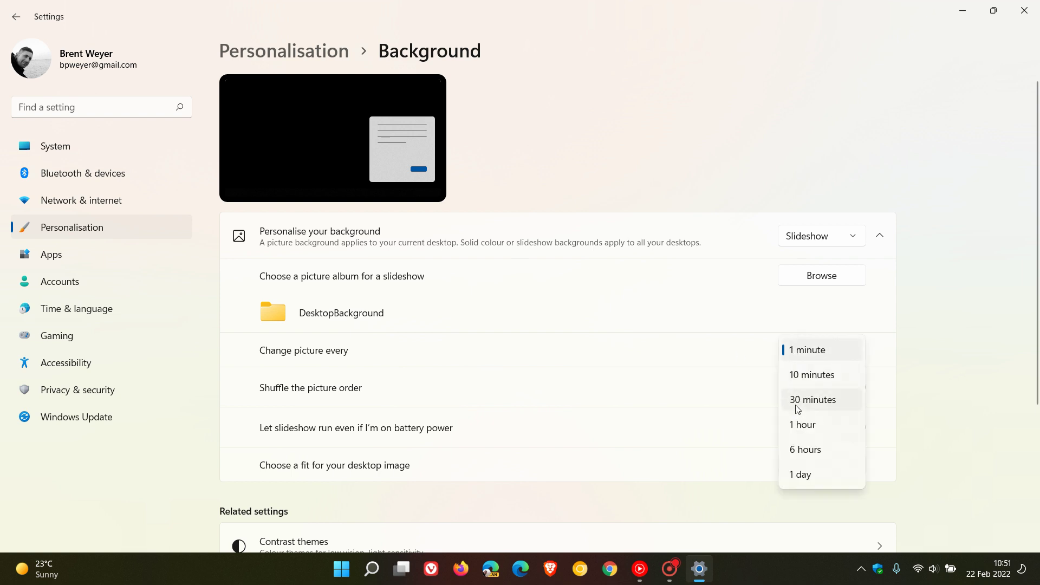
{"action": "left_click", "coordinate": [798, 406]}
{"action": "left_click", "coordinate": [798, 354]}
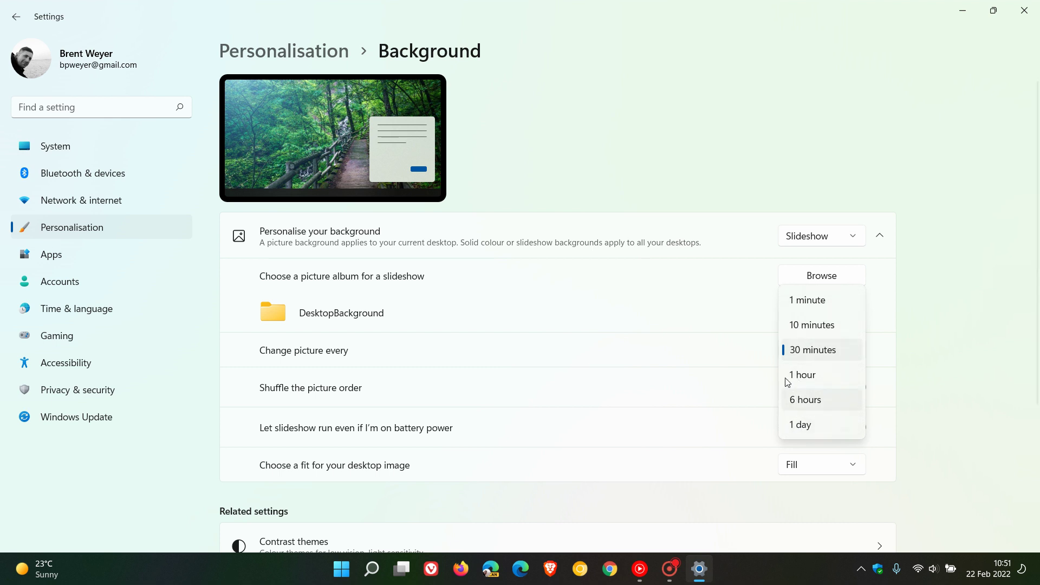
{"action": "left_click", "coordinate": [797, 351]}
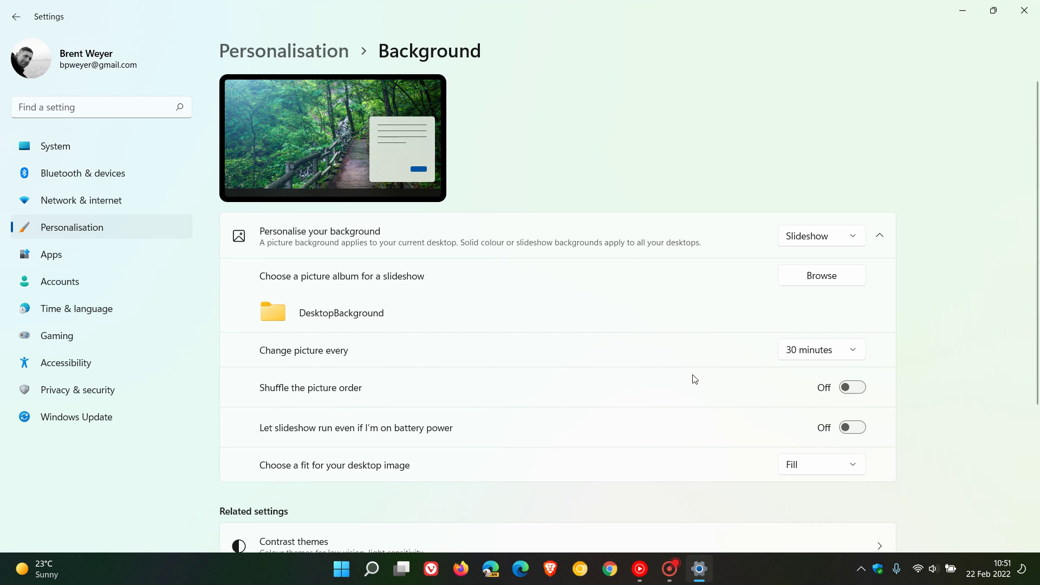
{"action": "left_click", "coordinate": [92, 233]}
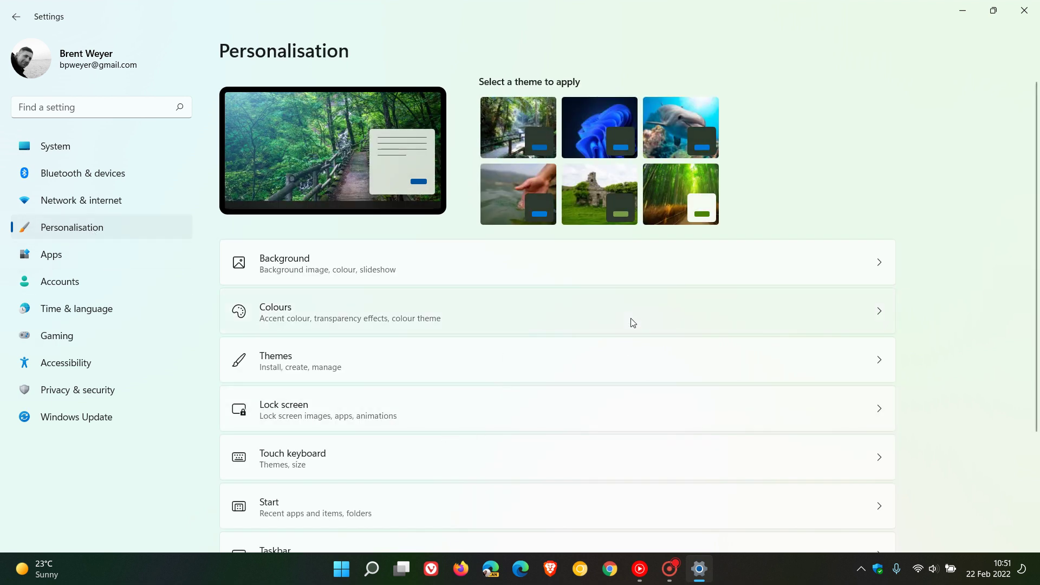
- In Colours, set the mode to Dark and the accent colour to Automatic
{"action": "left_click", "coordinate": [632, 323]}
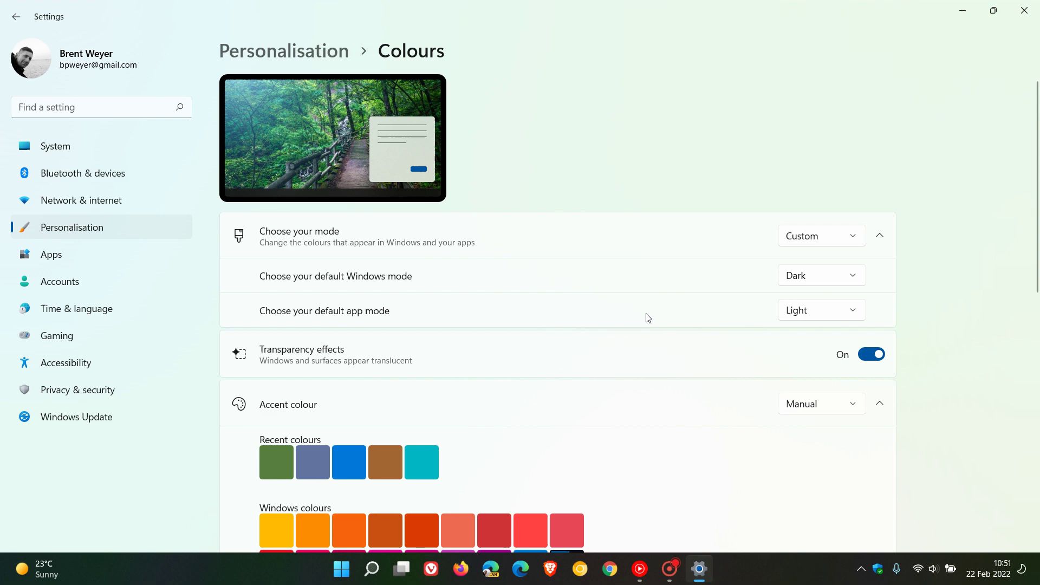
{"action": "left_click", "coordinate": [811, 237]}
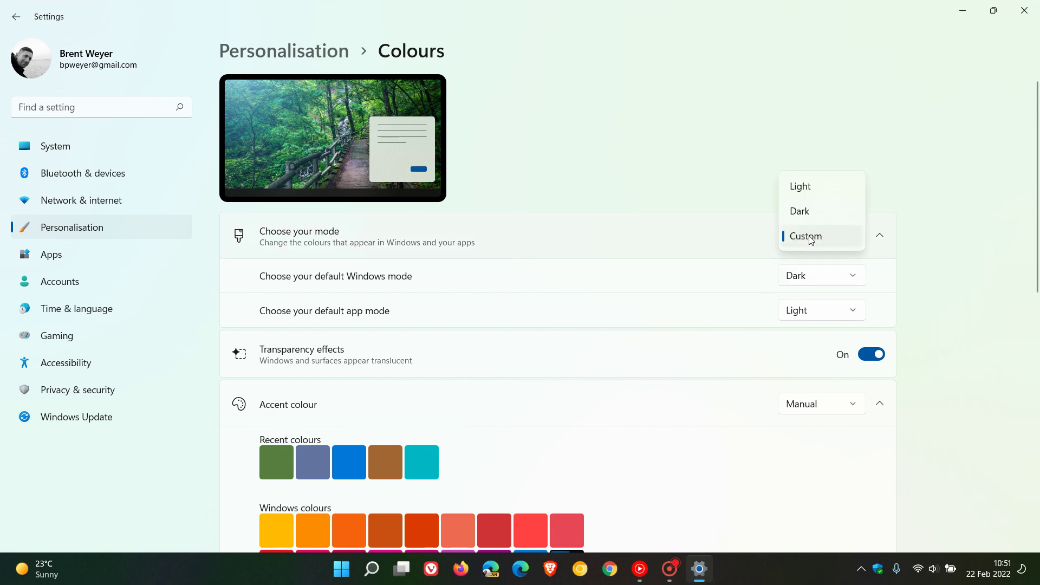
{"action": "left_click", "coordinate": [812, 214]}
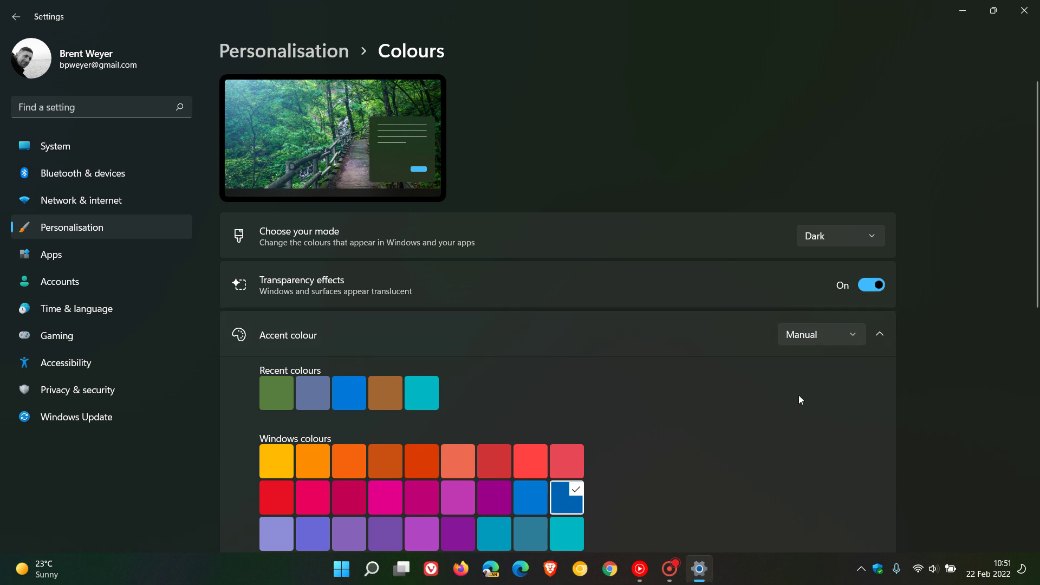
{"action": "left_click", "coordinate": [811, 336]}
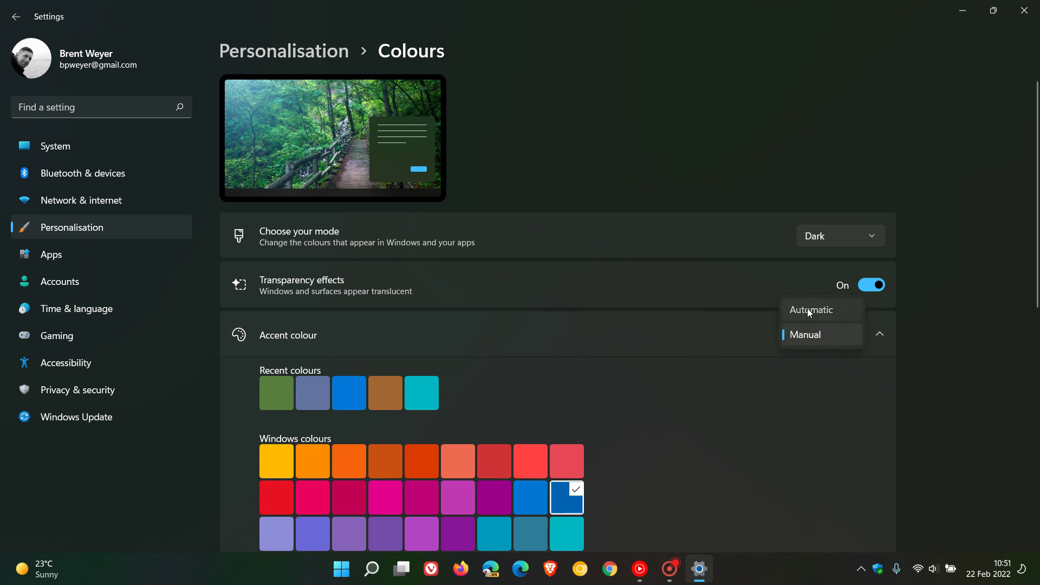
{"action": "left_click", "coordinate": [808, 310]}
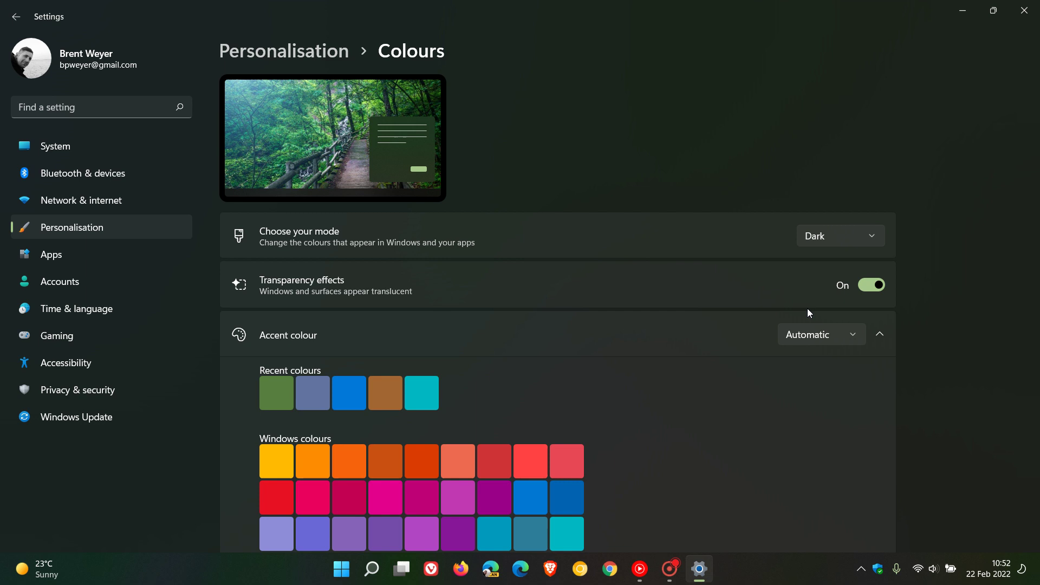
- Review the current theme summary on the Themes page, then close Settings
{"action": "left_click", "coordinate": [79, 230]}
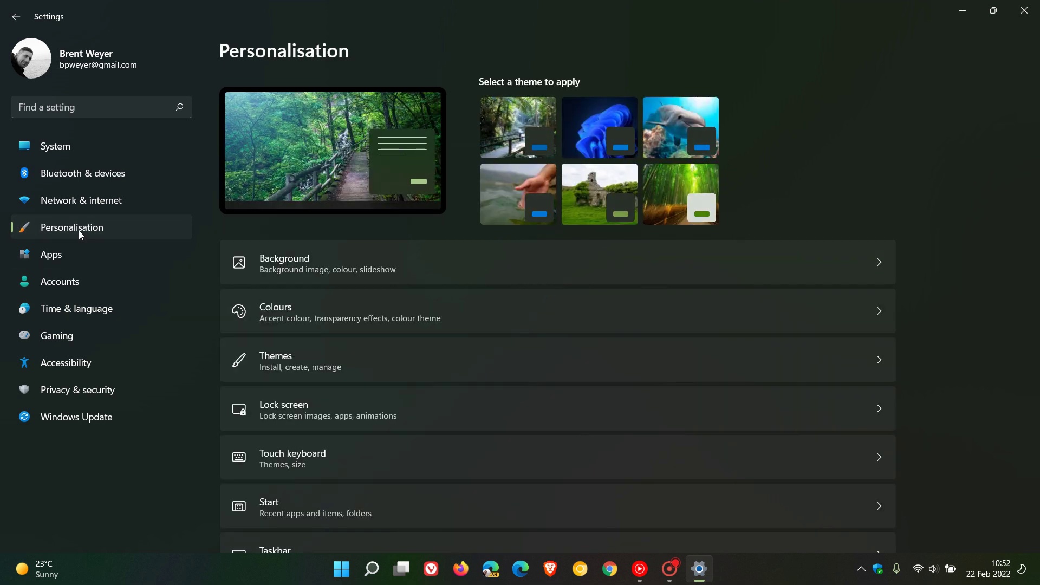
{"action": "left_click", "coordinate": [566, 364]}
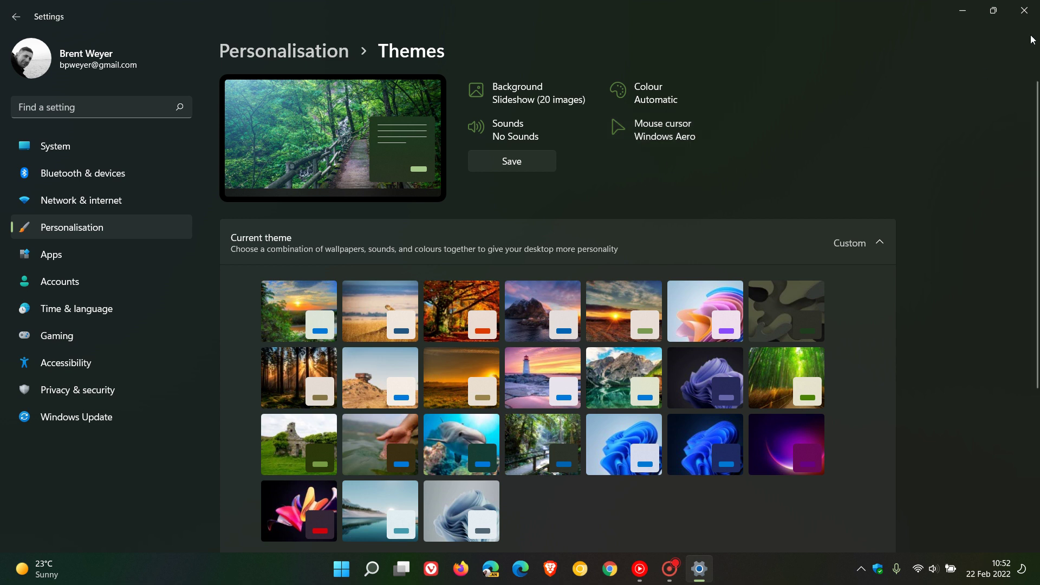
{"action": "left_click", "coordinate": [1023, 10]}
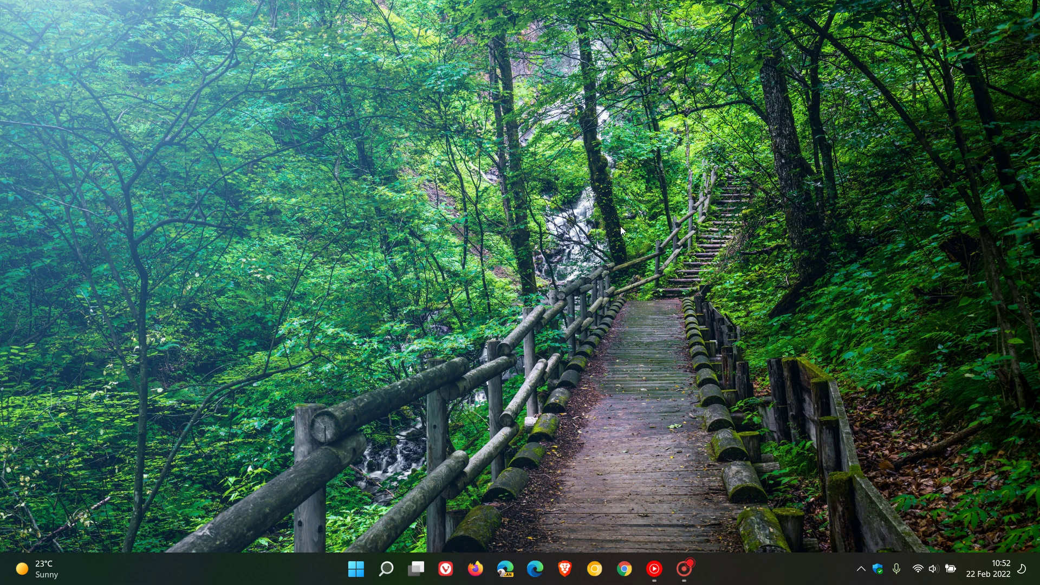
- Use 'Next desktop background' five times to reach the waterfall and rope bridge wallpaper
{"action": "right_click", "coordinate": [608, 184]}
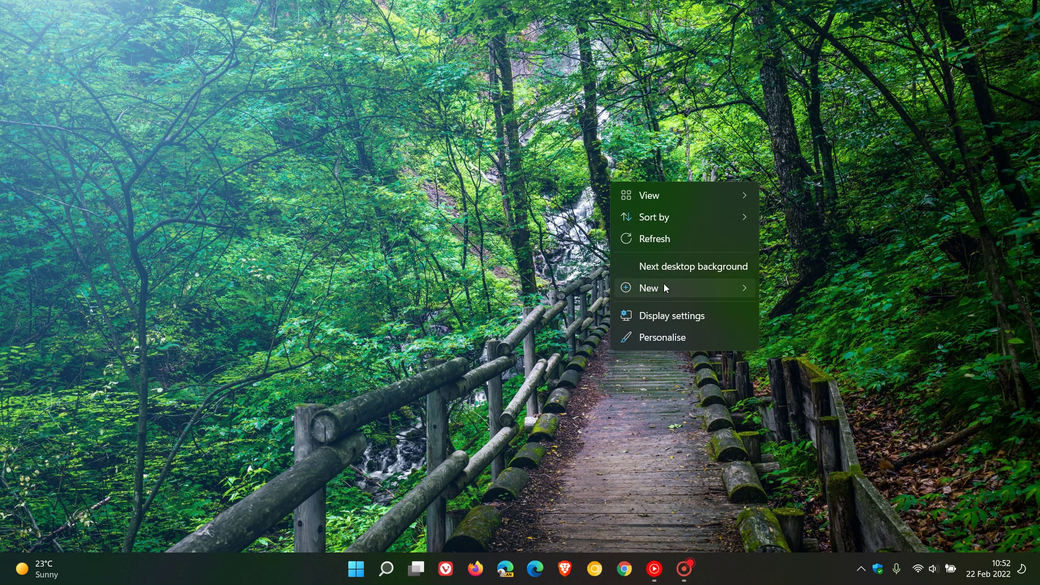
{"action": "left_click", "coordinate": [661, 270]}
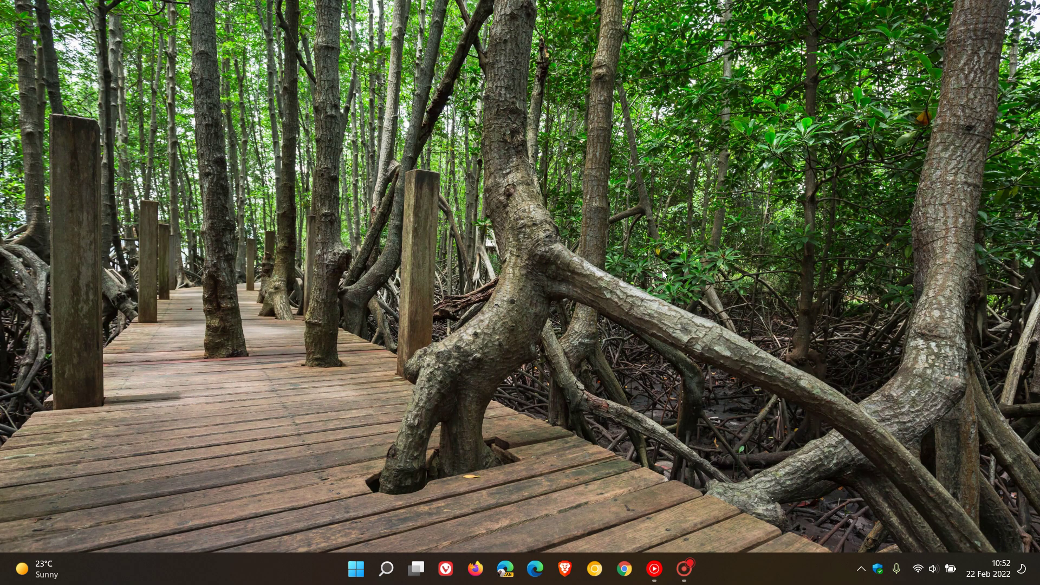
{"action": "right_click", "coordinate": [609, 139]}
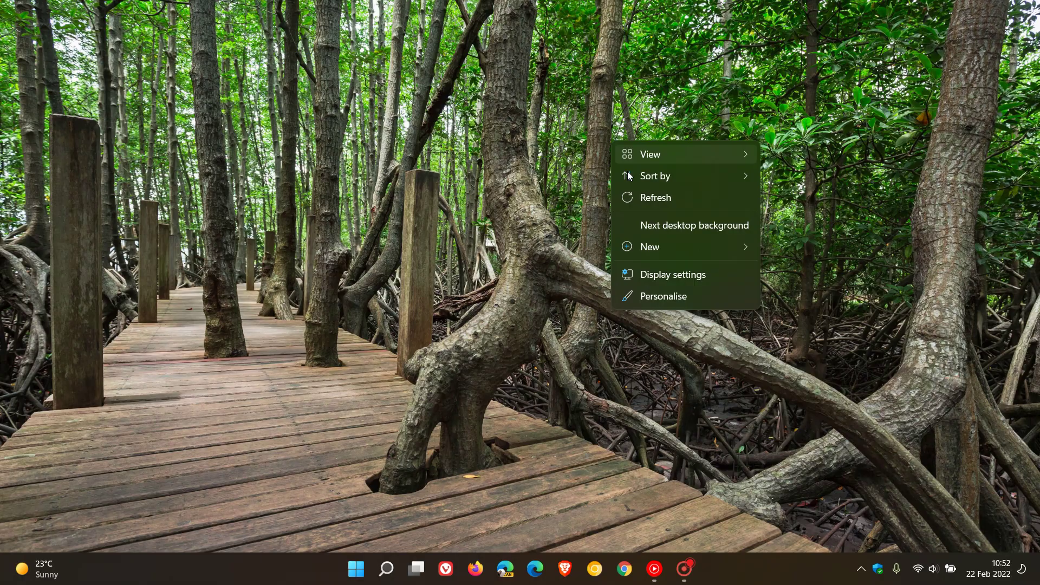
{"action": "left_click", "coordinate": [652, 232]}
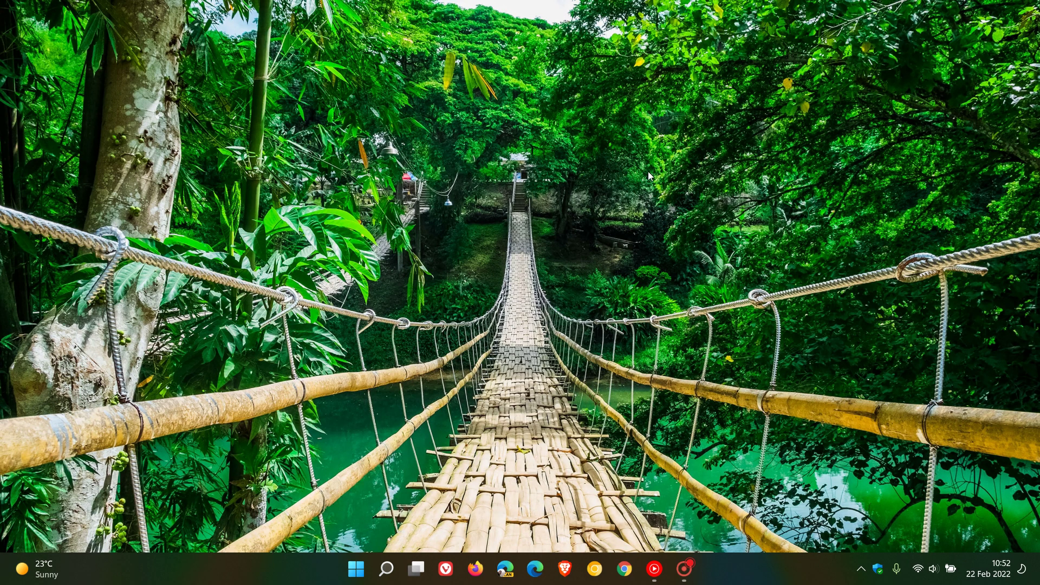
{"action": "right_click", "coordinate": [648, 171]}
{"action": "left_click", "coordinate": [672, 259]}
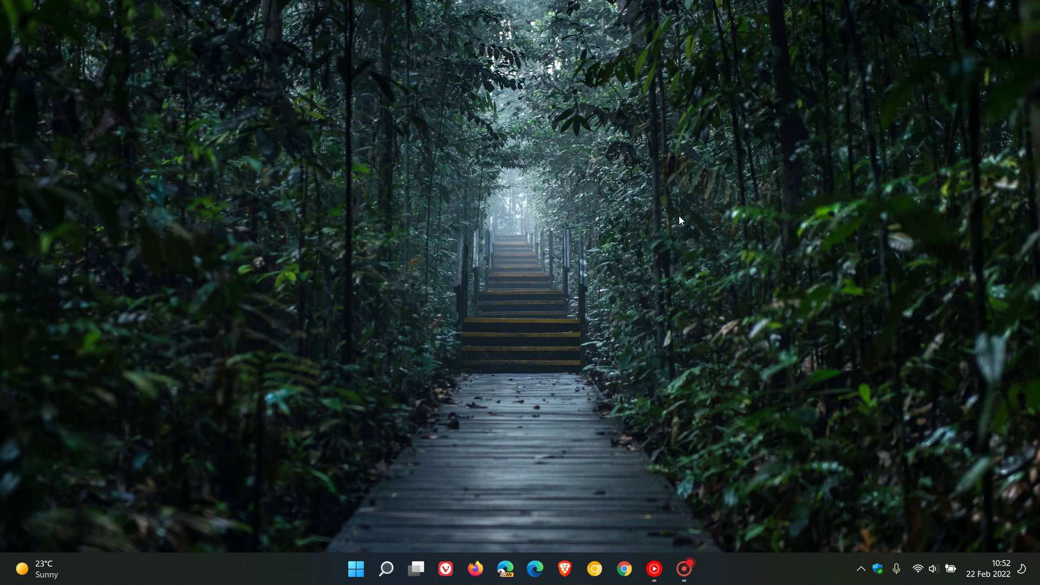
{"action": "right_click", "coordinate": [661, 178]}
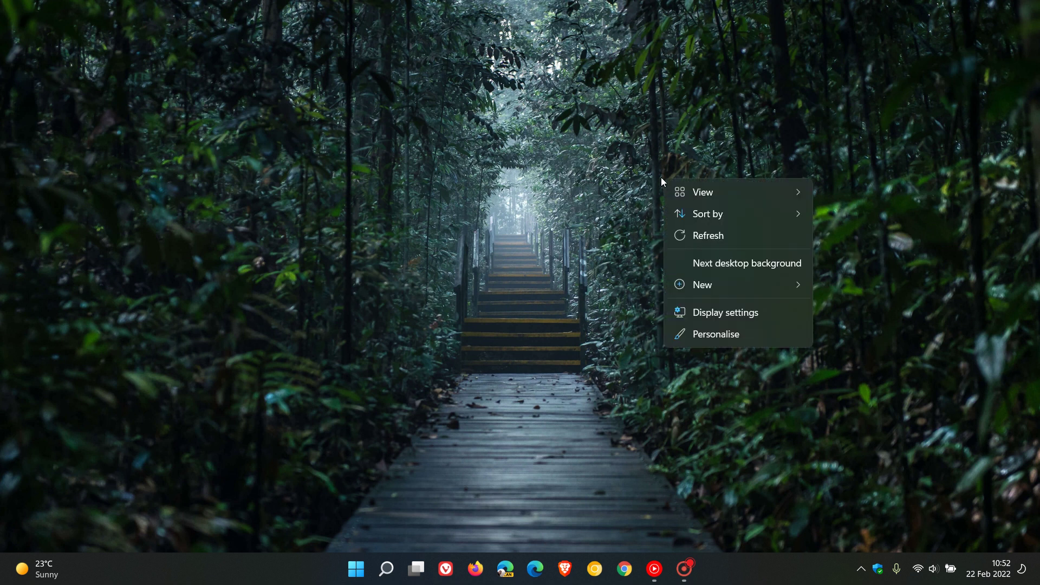
{"action": "left_click", "coordinate": [685, 261]}
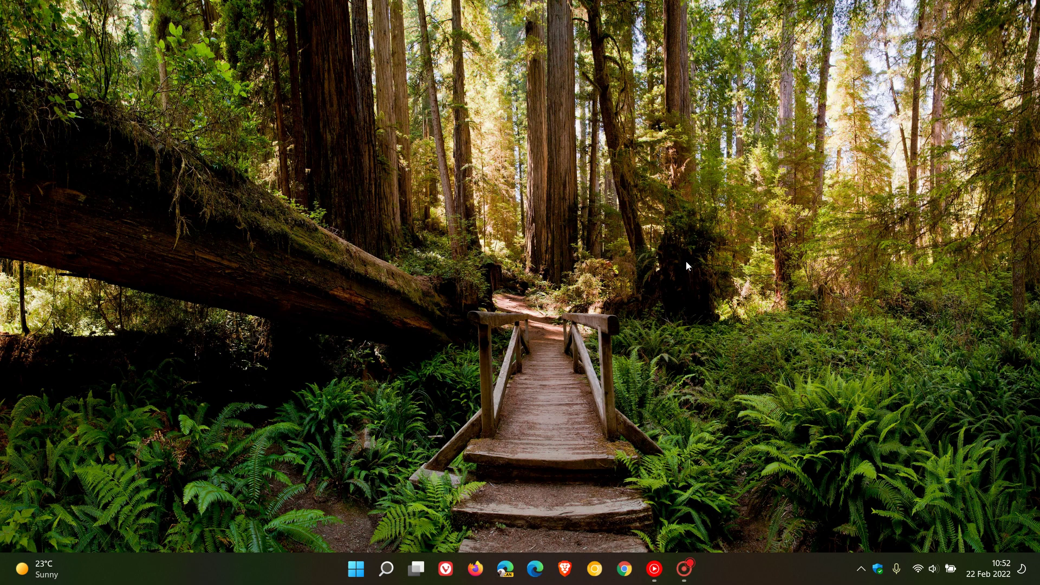
{"action": "right_click", "coordinate": [655, 173]}
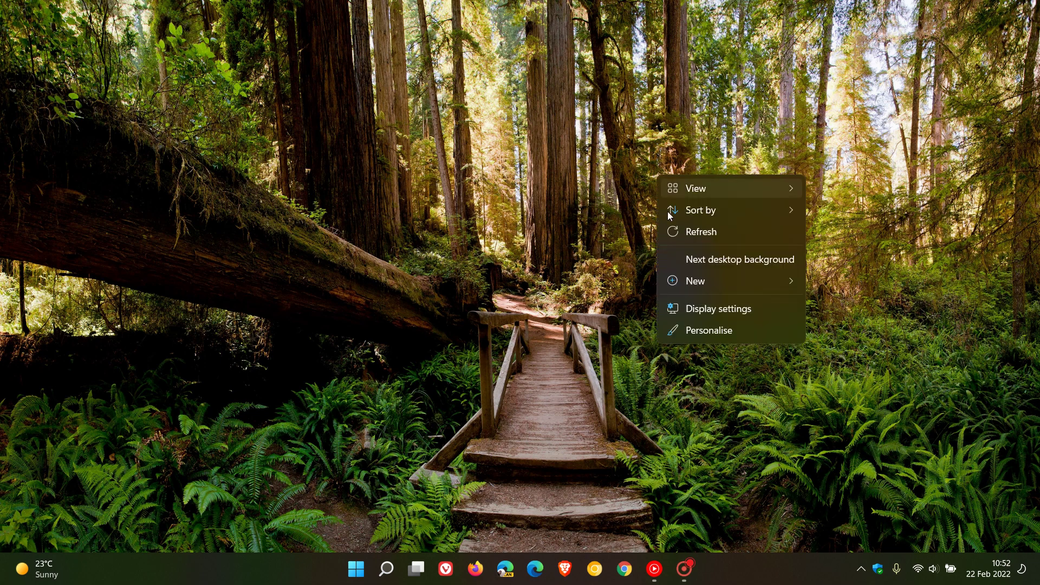
{"action": "left_click", "coordinate": [681, 259]}
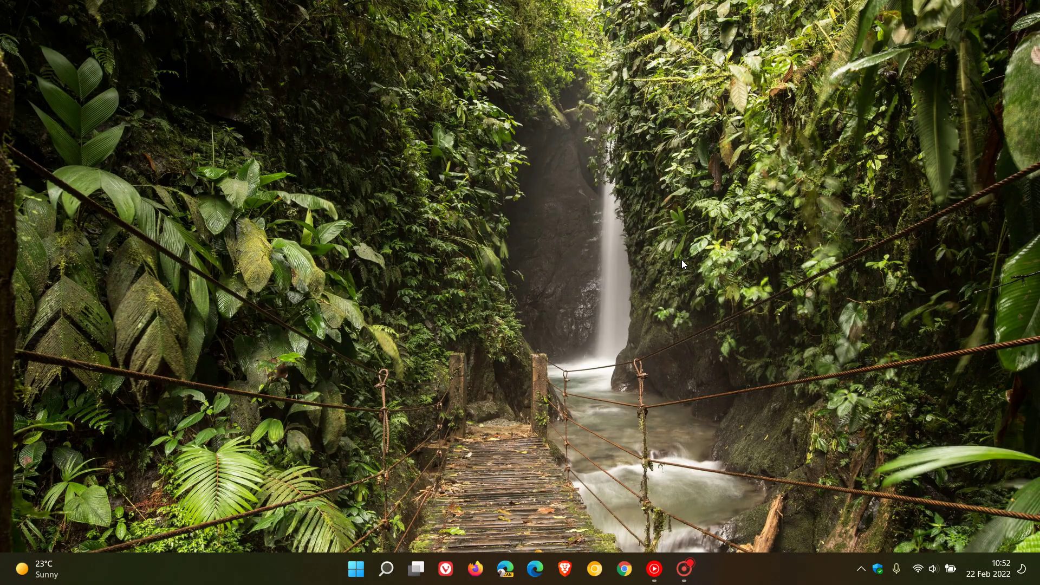